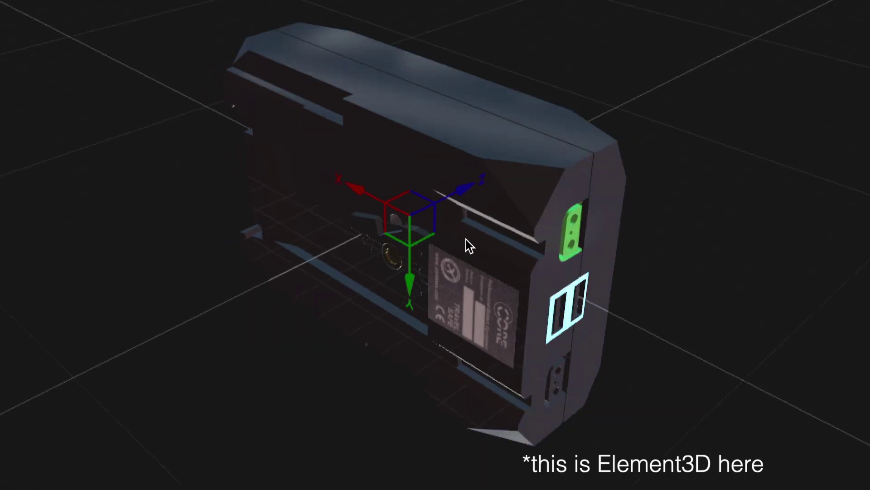
Orbit the battery model to its front, then move closer and tilt to show its bottom edge
drag(466, 239, 637, 238)
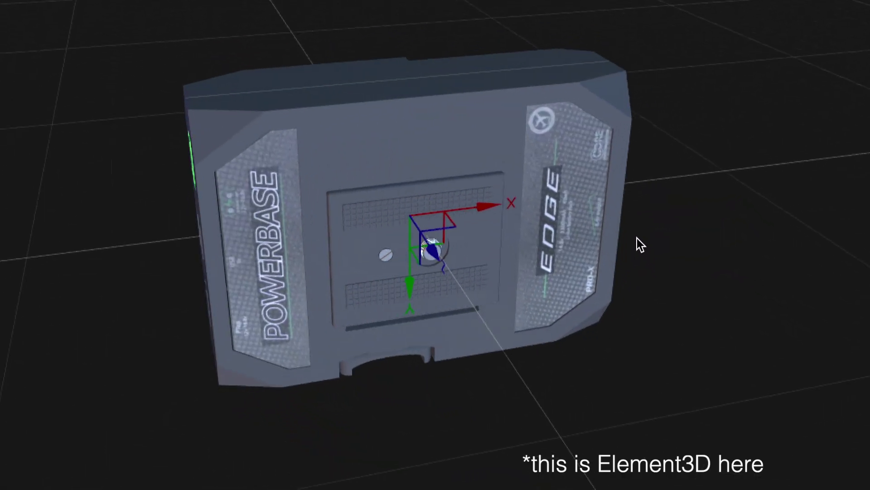
drag(527, 232, 550, 89)
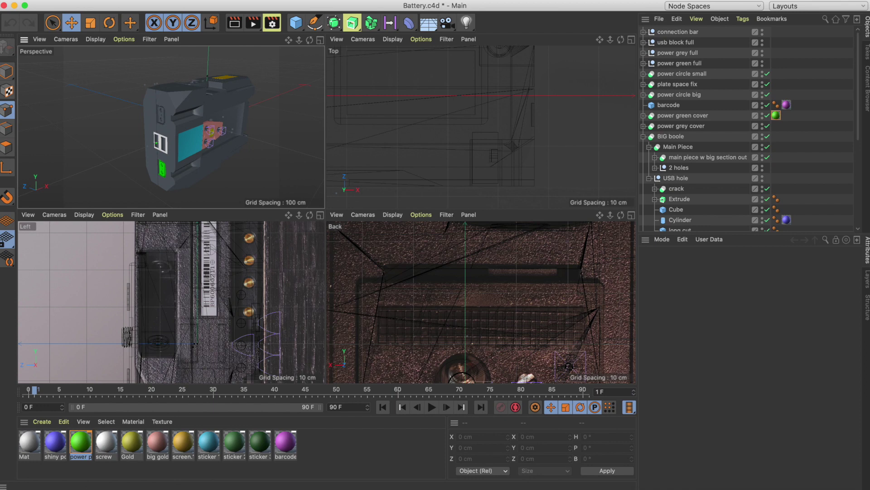
click(443, 197)
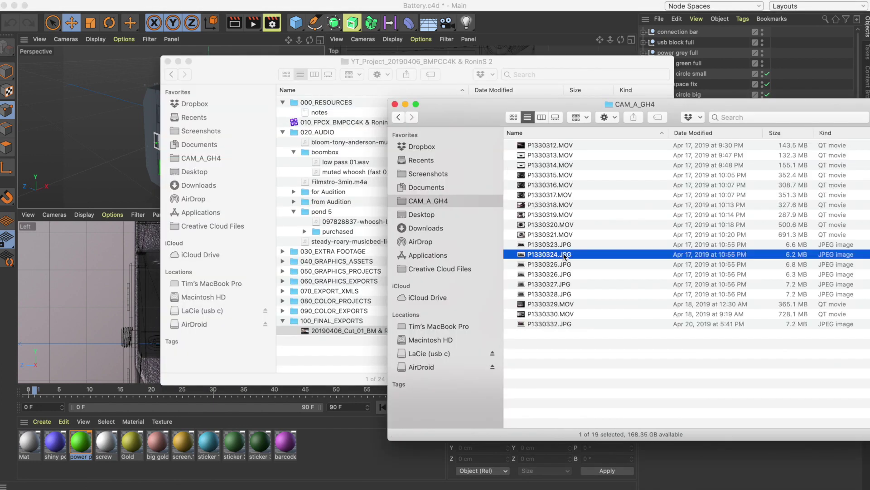
key(space)
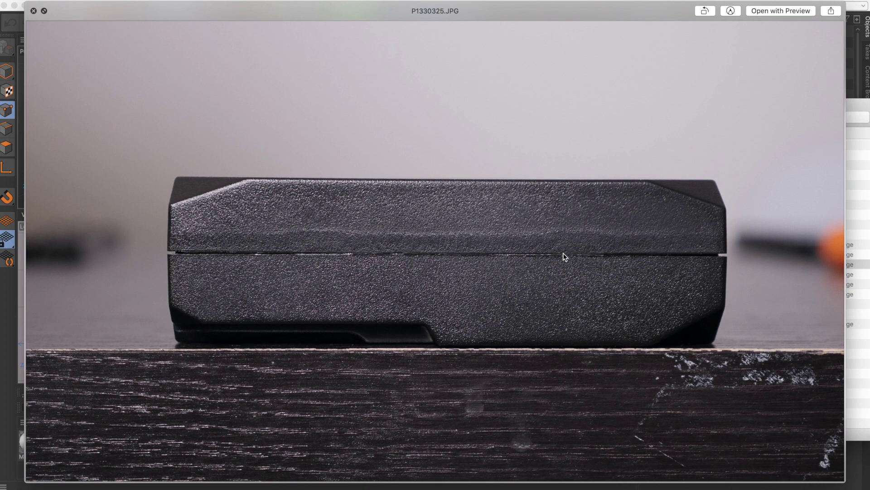
key(Up)
key(Up)
key(Up)
key(Down)
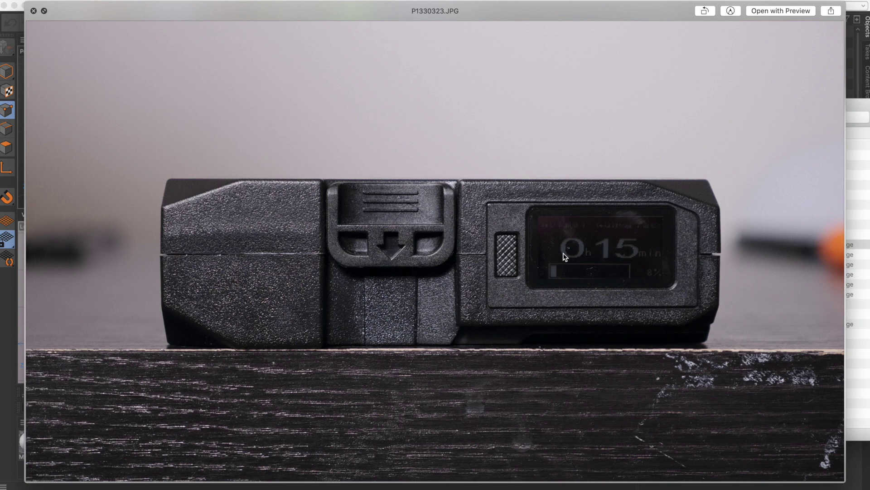
key(Down)
key(Down)
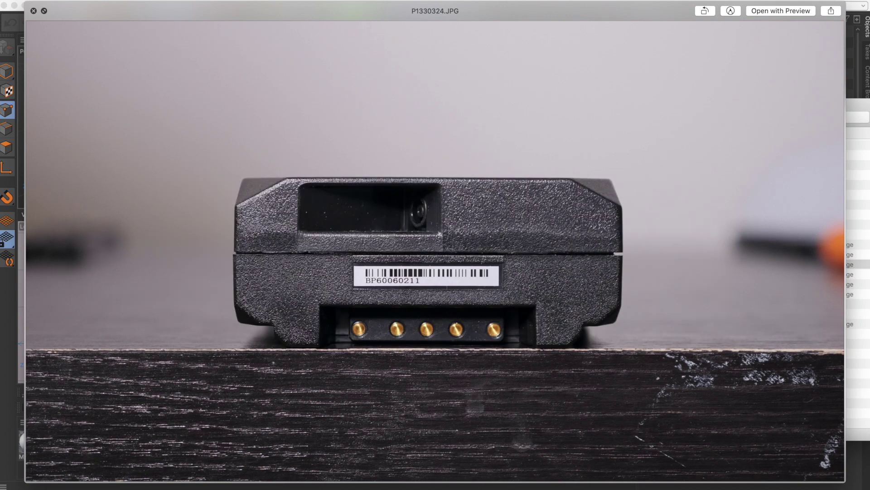
key(Down)
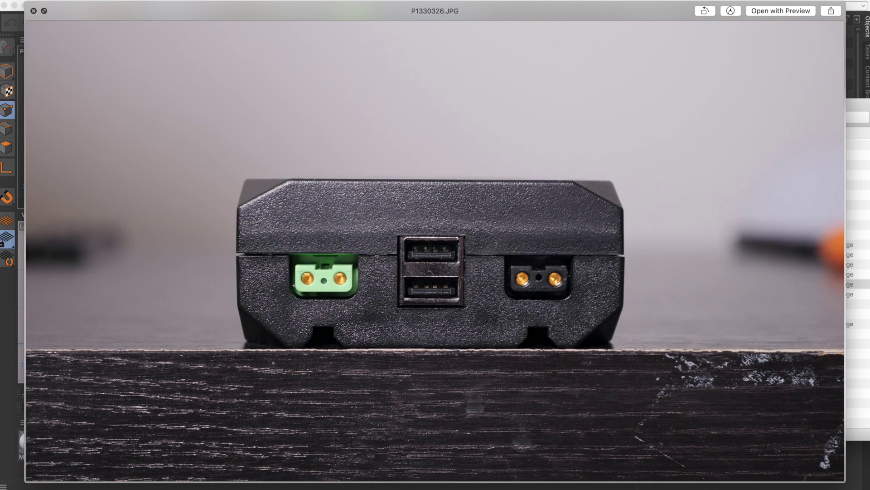
key(Down)
key(super+Tab)
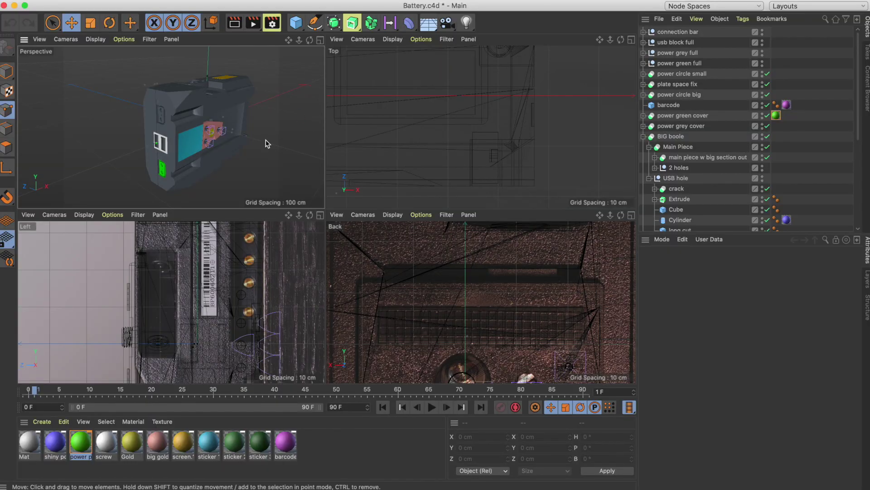
Zoom out the Left and Back views and shift the side view down to centre its reference photo
scroll(290, 292, down, 8)
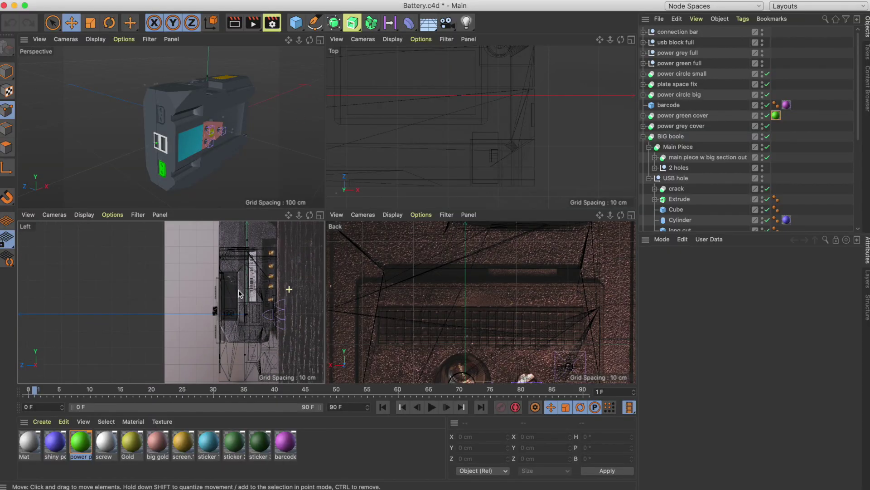
alt+middle_drag(213, 291, 219, 317)
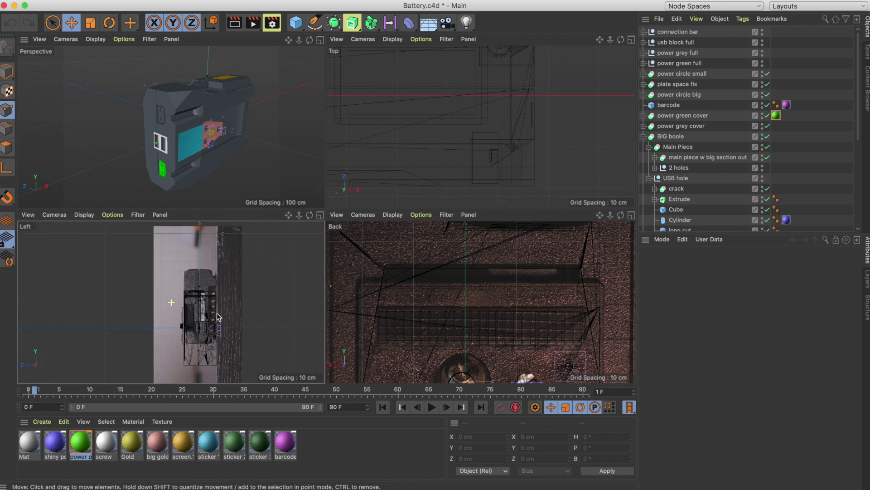
scroll(559, 304, down, 6)
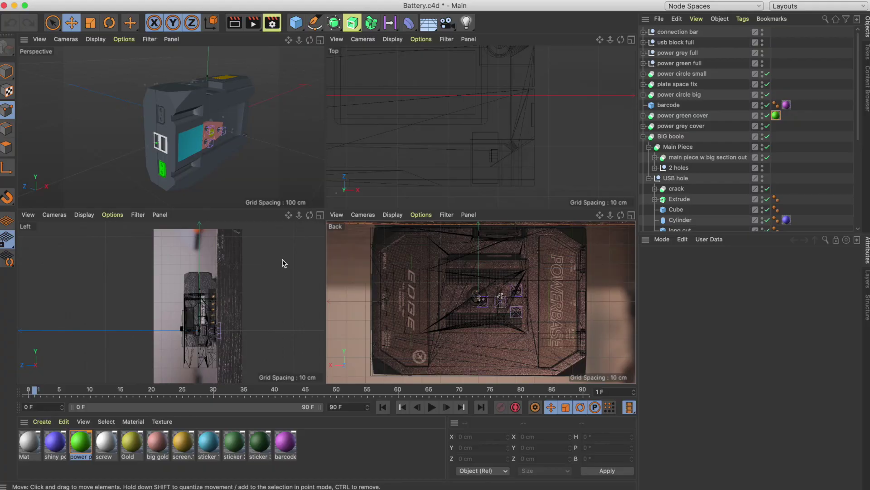
Orbit the perspective view across the battery's side, then its front, then its end face
alt+drag(220, 141, 254, 150)
alt+right_drag(255, 149, 228, 154)
mouse_move(228, 155)
alt+mouse_down()
mouse_move(142, 149)
mouse_move(242, 150)
alt+mouse_up()
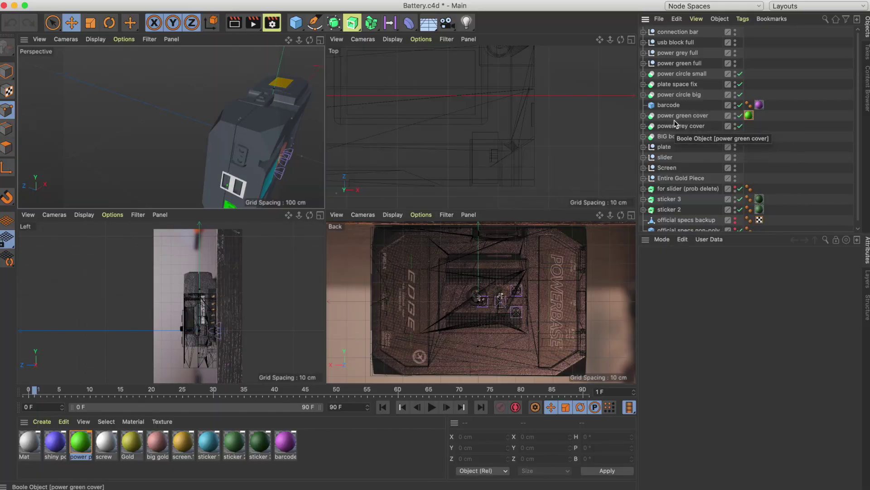
Disable the BIG boole object so the battery's parts display separately
click(688, 143)
scroll(670, 172, down, 1)
scroll(671, 173, up, 1)
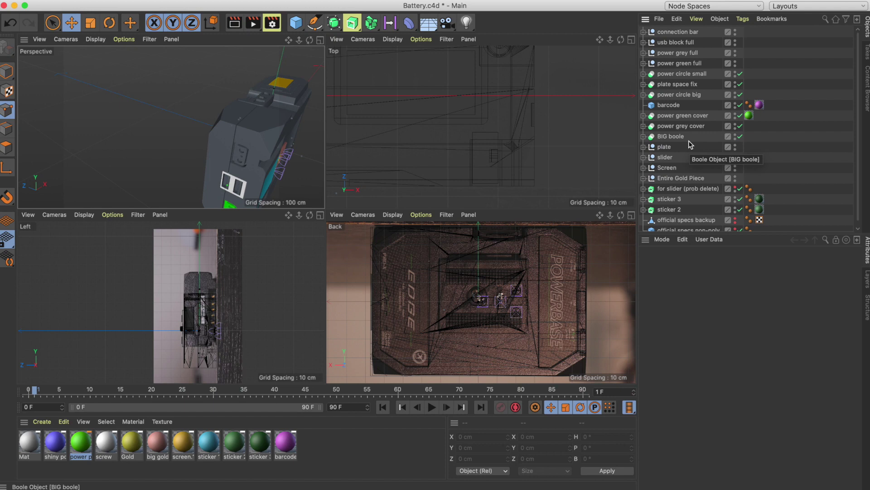
click(738, 137)
Maximize the Perspective view and orbit around the separated parts, green panels and grille
alt+drag(294, 155, 246, 130)
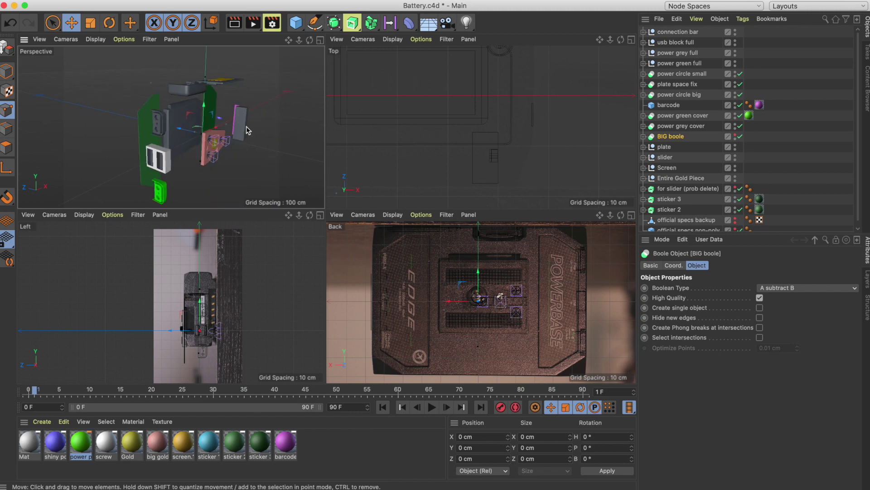
click(320, 40)
alt+drag(400, 236, 446, 241)
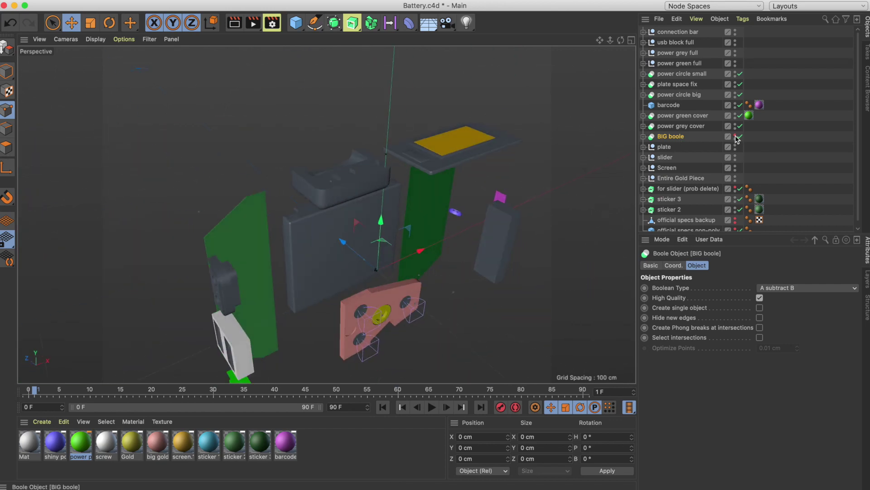
alt+drag(322, 268, 528, 269)
alt+drag(389, 293, 368, 156)
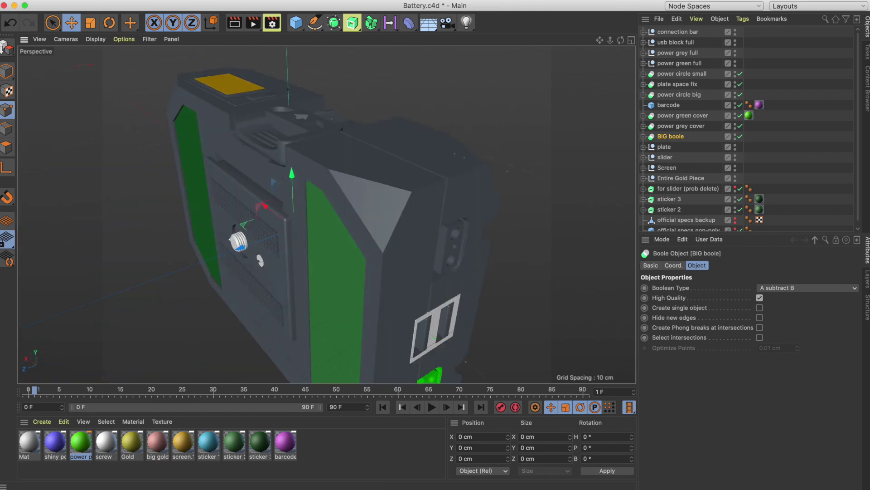
click(484, 0)
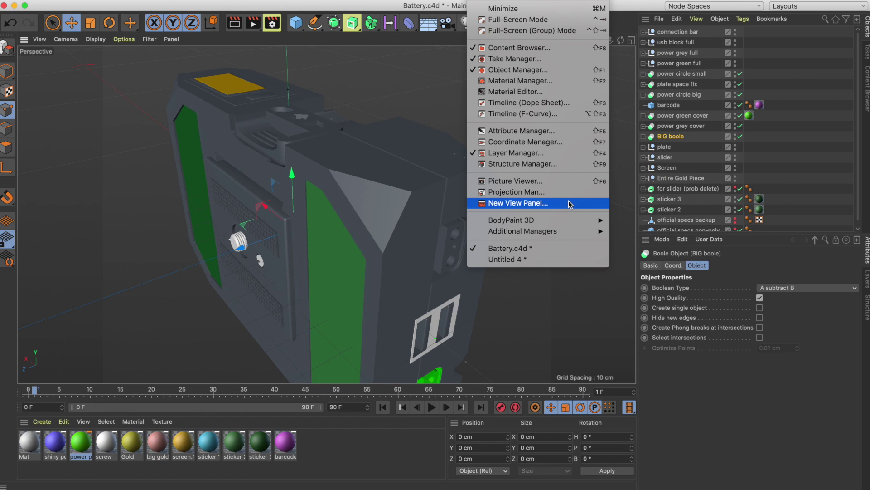
In Untitled 4, add a Cube and drag its height down to about 100 cm
click(558, 260)
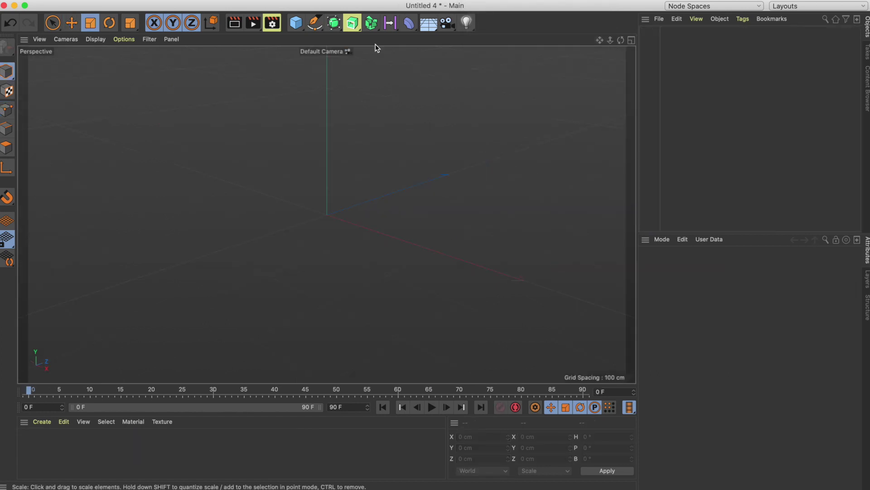
click(299, 24)
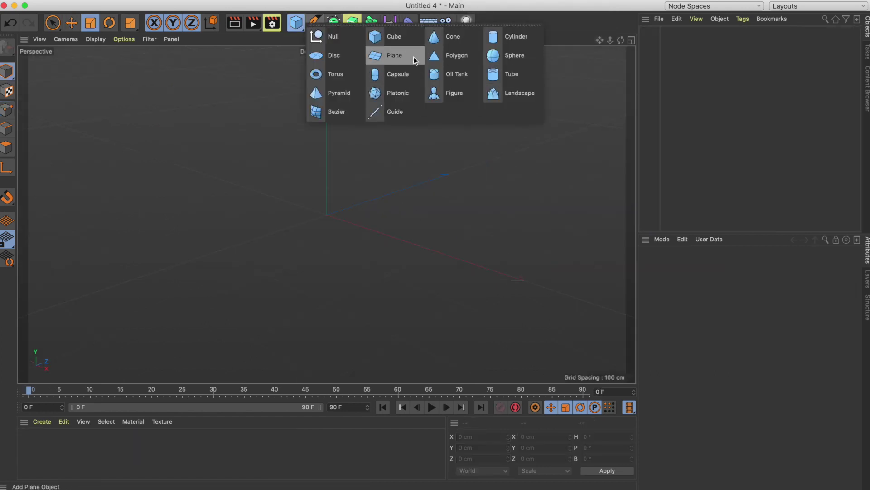
click(394, 37)
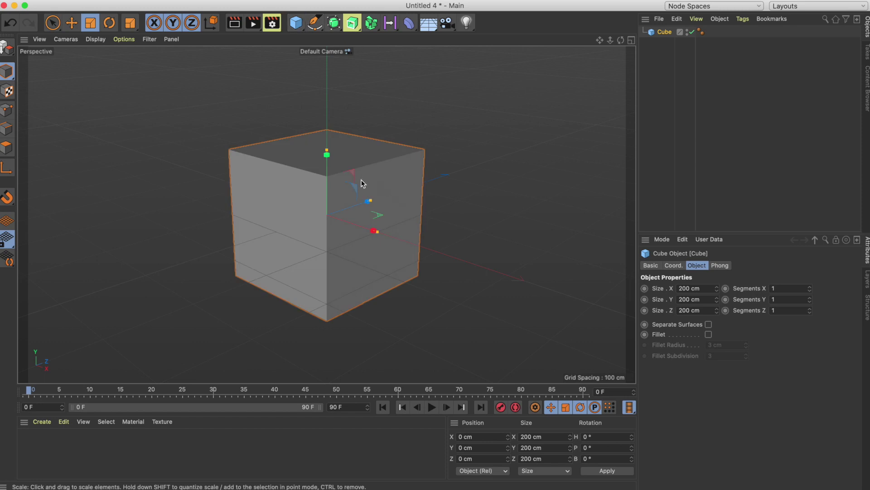
alt+drag(363, 182, 337, 194)
drag(312, 152, 334, 138)
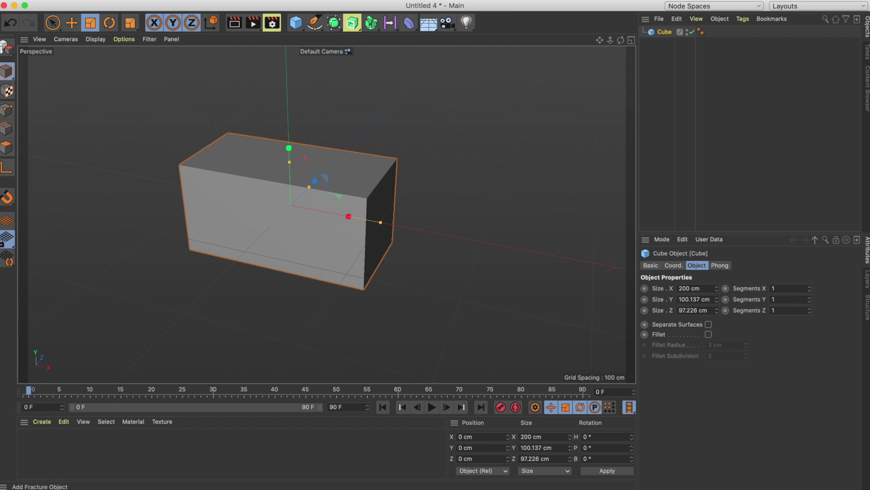
click(482, 0)
Back in Battery.c4d, view the battery from frontal, low side and top-down angles
click(535, 249)
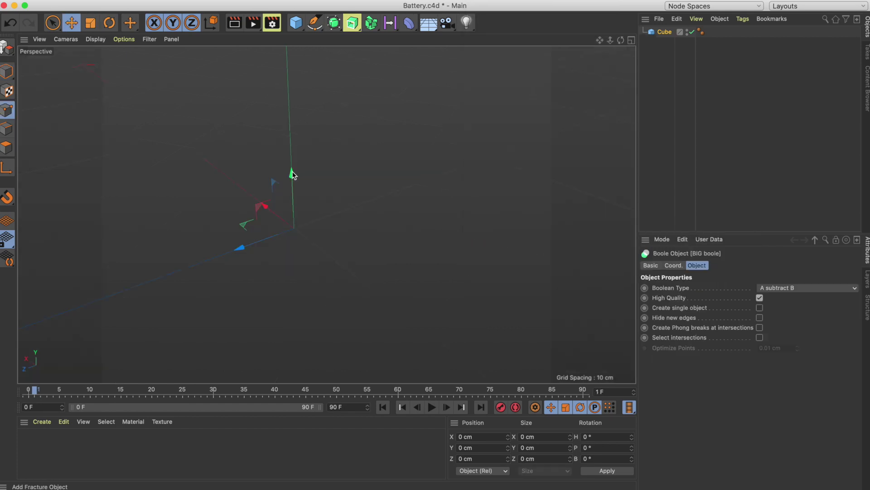
alt+drag(441, 198, 480, 212)
alt+right_drag(479, 213, 424, 212)
alt+drag(424, 212, 337, 230)
alt+drag(361, 157, 383, 160)
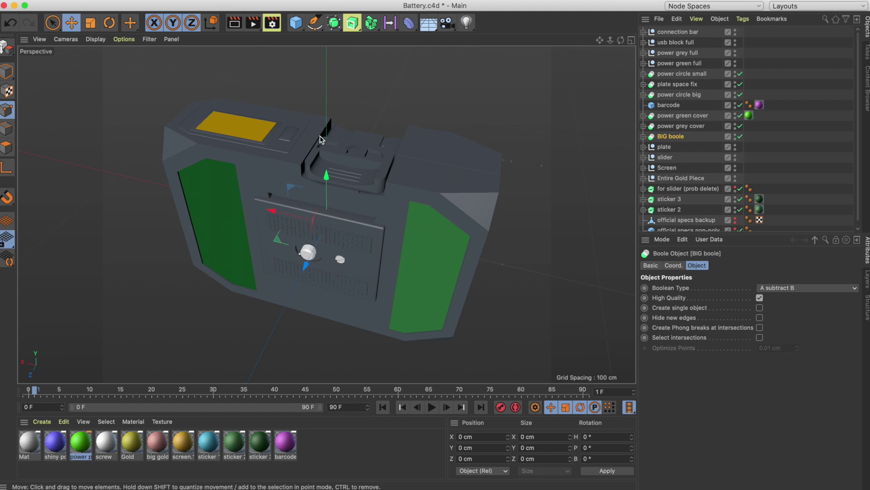
alt+drag(455, 176, 349, 254)
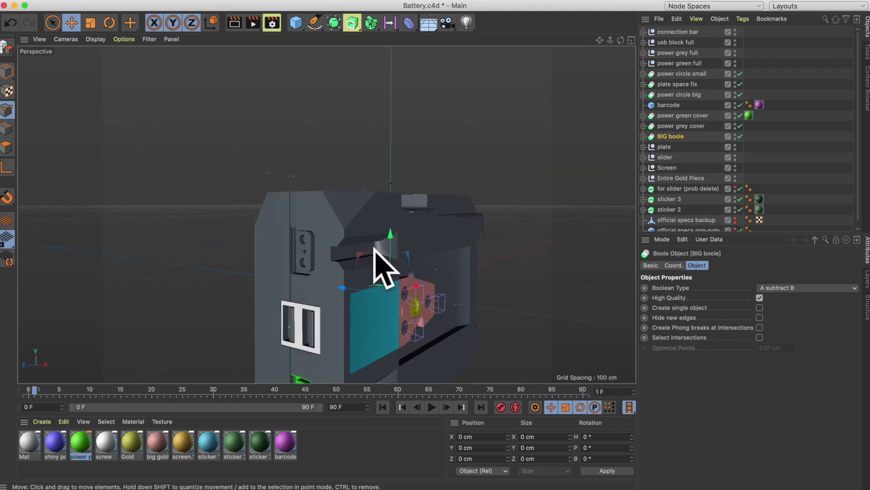
alt+drag(426, 286, 489, 325)
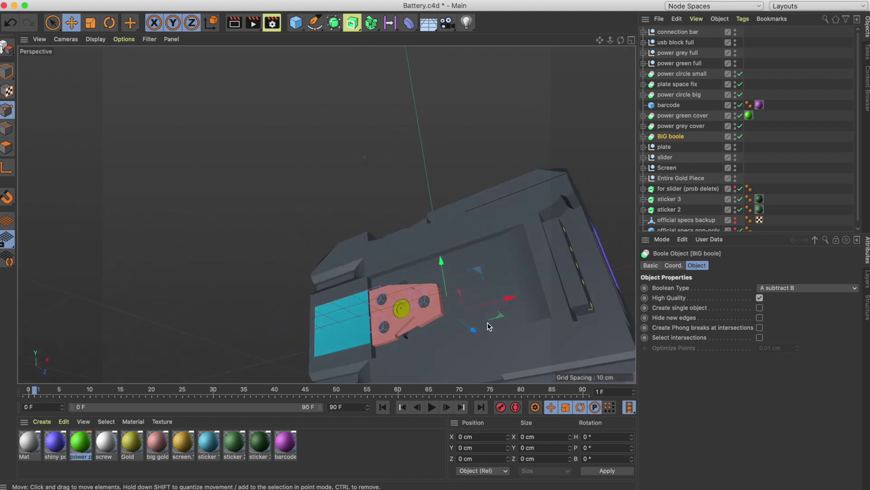
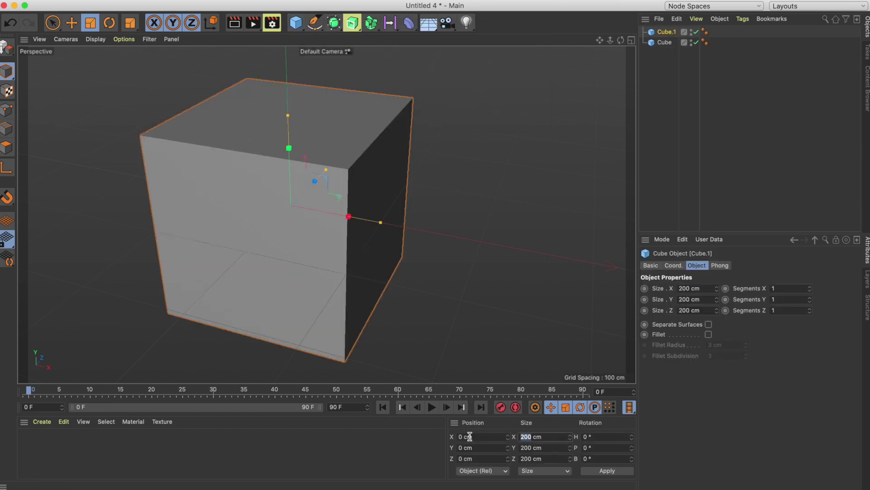
Set Cube.1 to 60 cm, raise it above the box and slide it right along X
text(60)
key(Return)
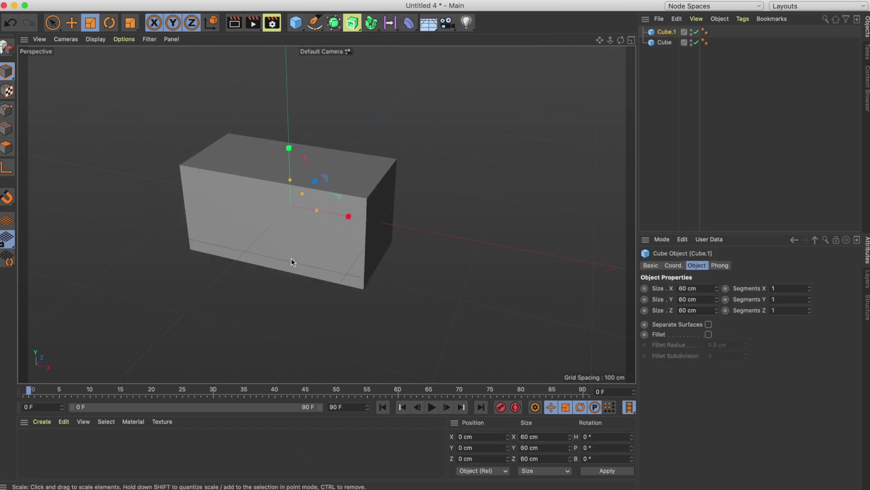
key(e)
drag(292, 152, 291, 93)
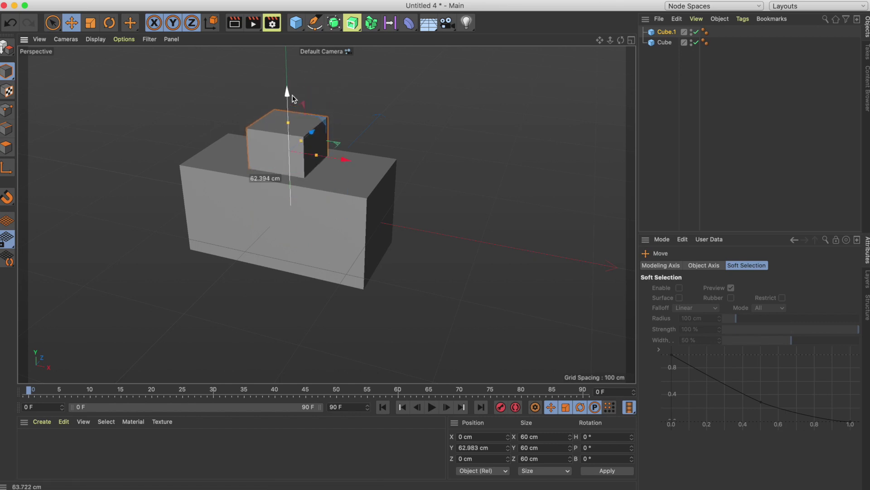
drag(345, 158, 449, 173)
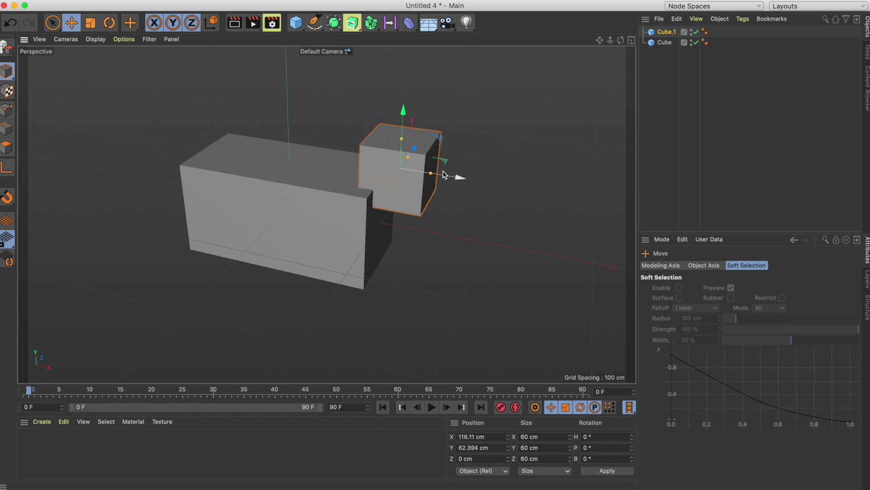
alt+drag(502, 162, 509, 190)
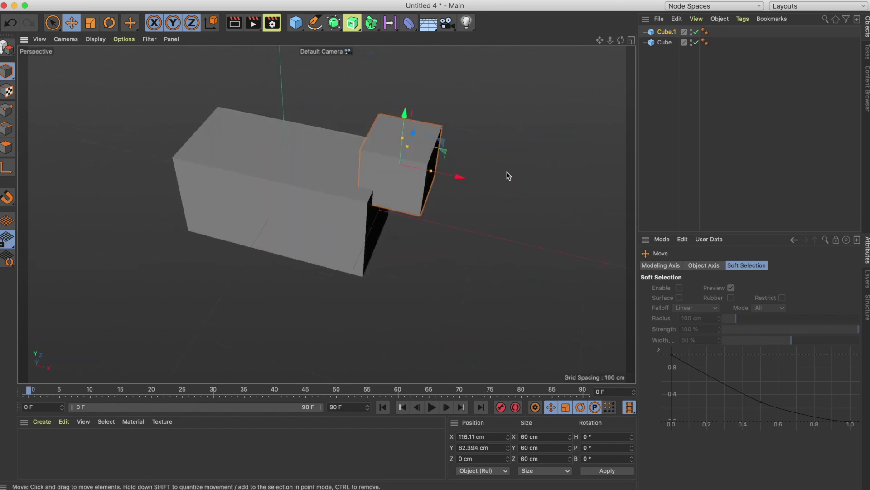
In the four-view layout, move Cube.1 left over the box edge in the front view
middle_click(377, 141)
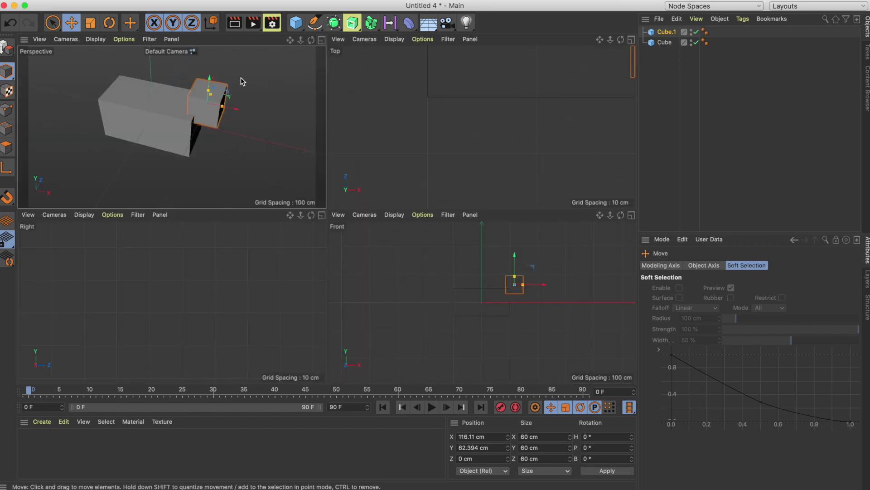
alt+right_drag(486, 291, 596, 297)
alt+middle_drag(566, 299, 376, 299)
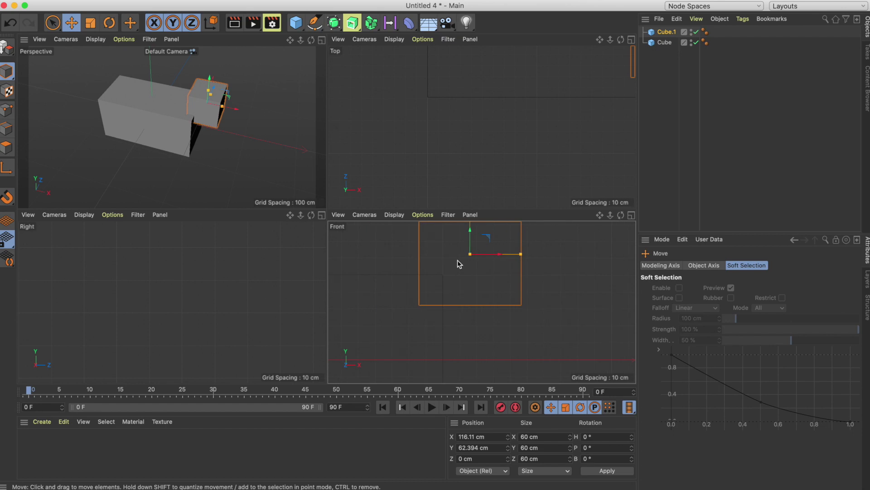
drag(492, 254, 446, 254)
Move Cube.1 back along Z over the box in the right view, then check its top in perspective
alt+right_drag(270, 271, 171, 281)
alt+middle_drag(244, 272, 178, 272)
alt+right_drag(189, 283, 266, 284)
alt+middle_drag(266, 284, 138, 251)
drag(247, 306, 156, 311)
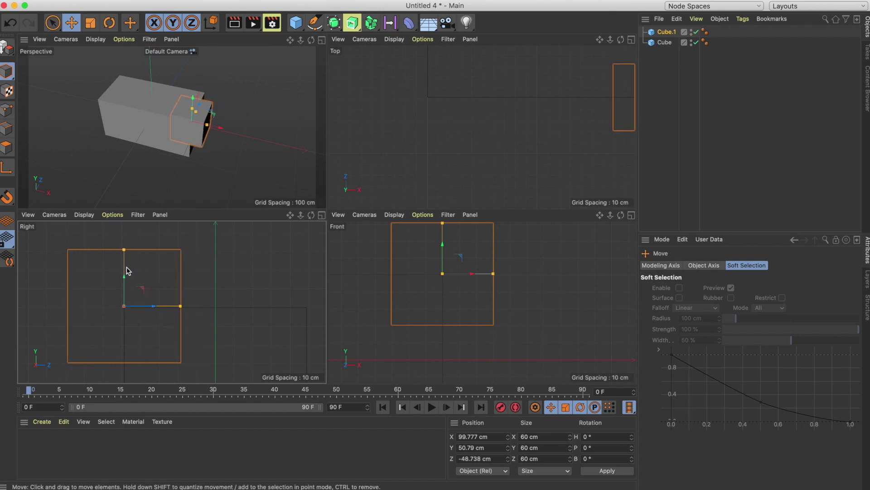
drag(125, 275, 125, 277)
alt+drag(152, 121, 251, 127)
alt+right_drag(187, 111, 236, 109)
scroll(236, 112, down, 5)
alt+drag(237, 155, 146, 123)
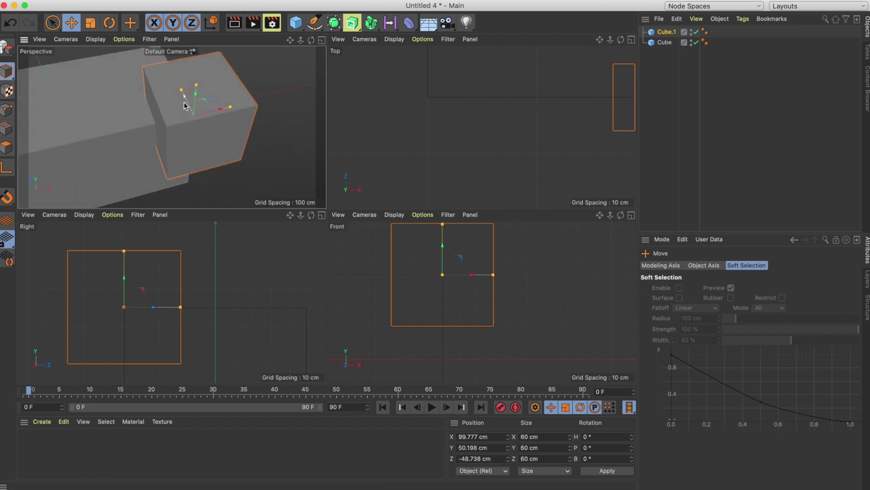
Rotate Cube.1 to H 45°, P −45°, then stretch it along X and Y to about 129 by 138 cm
key(r)
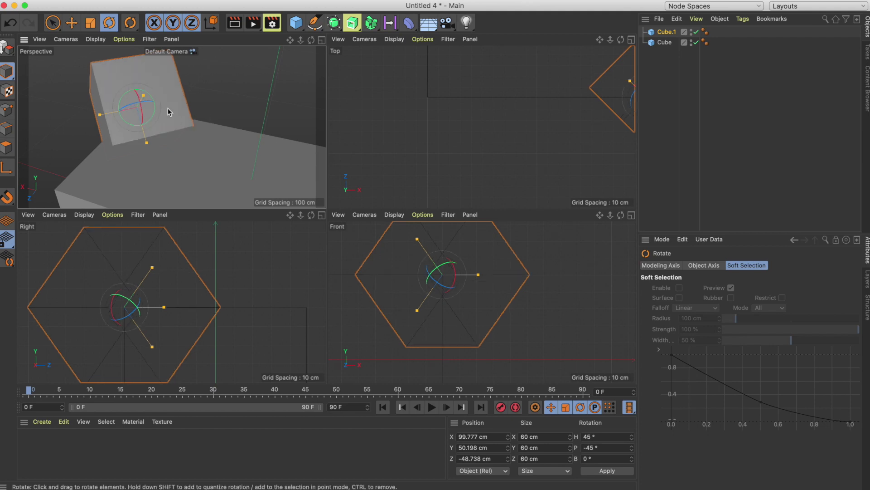
mouse_move(205, 118)
alt+mouse_down()
mouse_move(202, 107)
mouse_move(200, 120)
alt+mouse_up()
key(t)
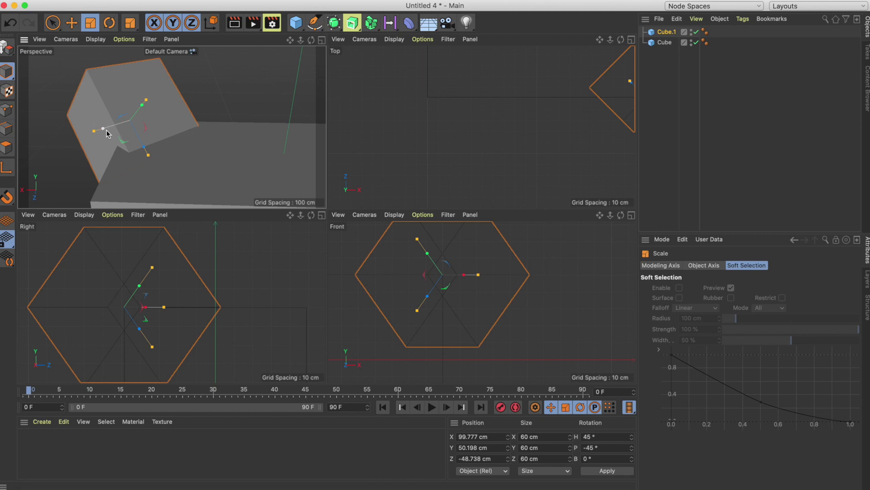
drag(105, 132, 43, 146)
drag(150, 107, 34, 112)
alt+drag(242, 103, 129, 142)
key(e)
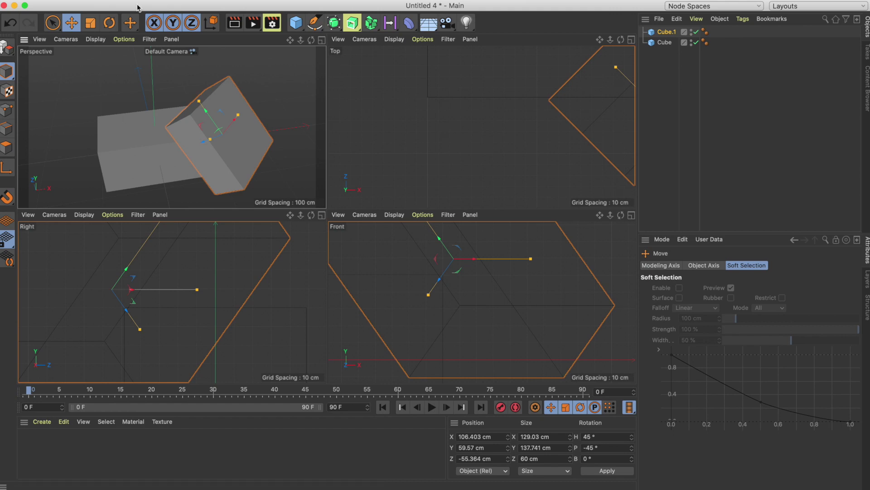
Add a Boole holding both cubes, with Cube above Cube.1 so the rotated cube is subtracted
click(333, 24)
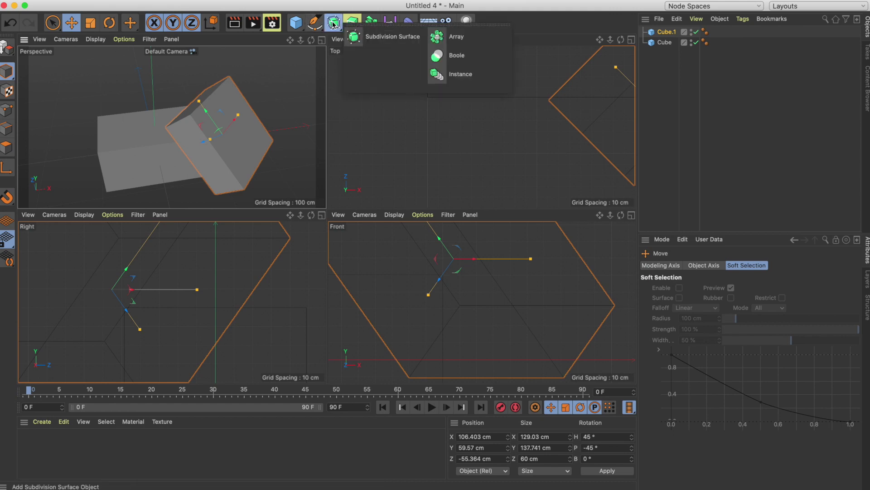
click(476, 55)
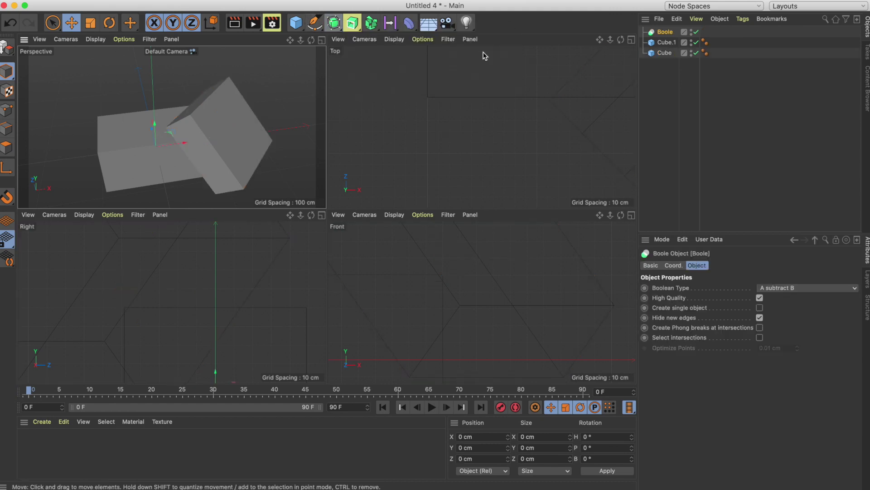
click(666, 43)
shift+click(665, 52)
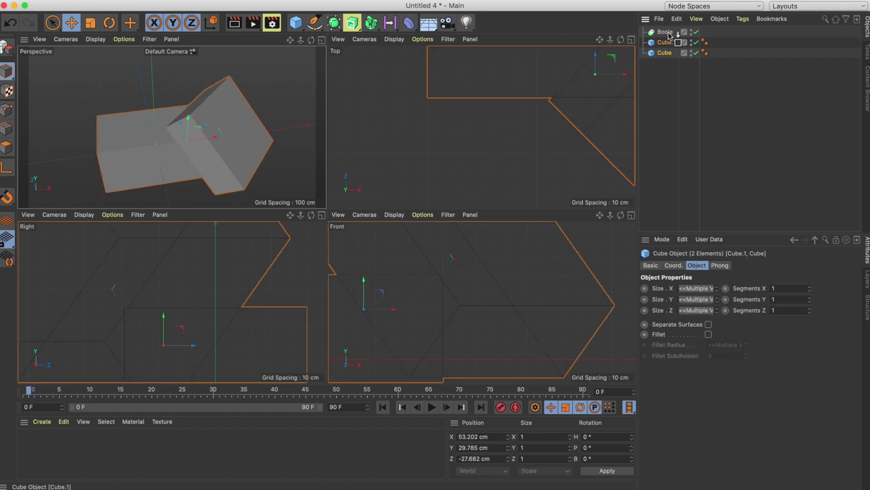
drag(668, 36, 669, 35)
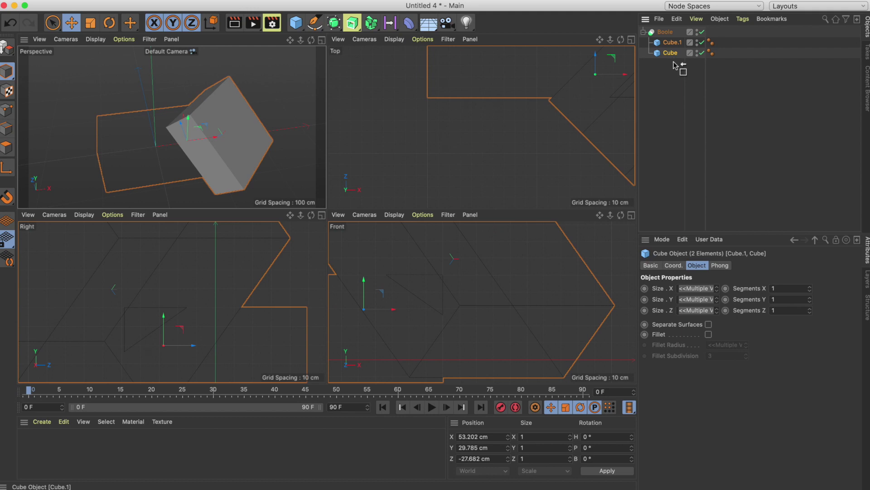
drag(674, 64, 674, 64)
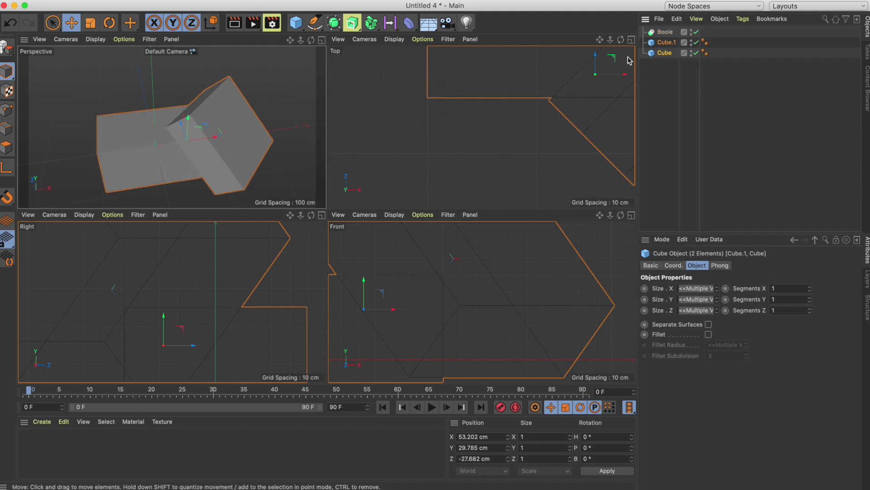
key(super+z)
click(669, 53)
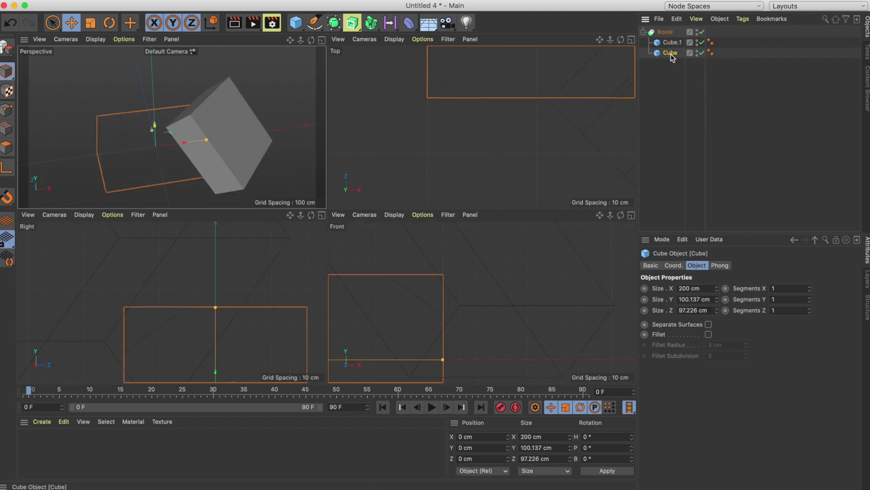
drag(671, 40, 671, 38)
Inspect the angled notch, then shift Cube.1 further into the box corner
alt+drag(276, 113, 259, 129)
alt+right_drag(231, 132, 276, 134)
alt+middle_drag(182, 133, 52, 129)
alt+right_drag(232, 88, 216, 102)
alt+middle_drag(217, 102, 159, 145)
alt+drag(172, 127, 163, 83)
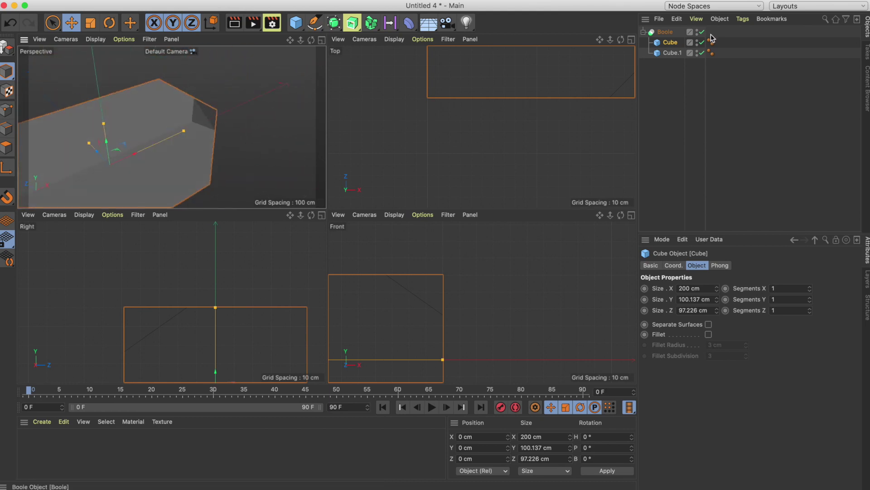
click(667, 53)
drag(219, 111, 222, 131)
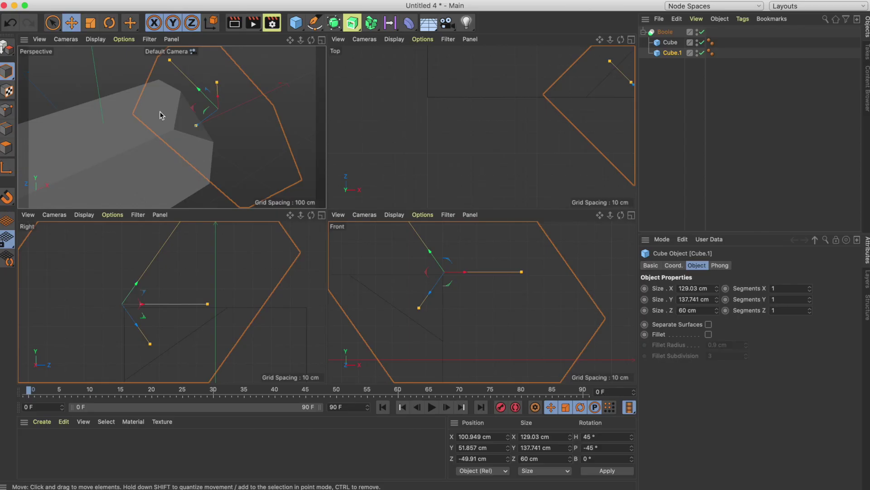
Reframe the perspective view on the repositioned notch in the box corner
alt+middle_drag(161, 115, 194, 132)
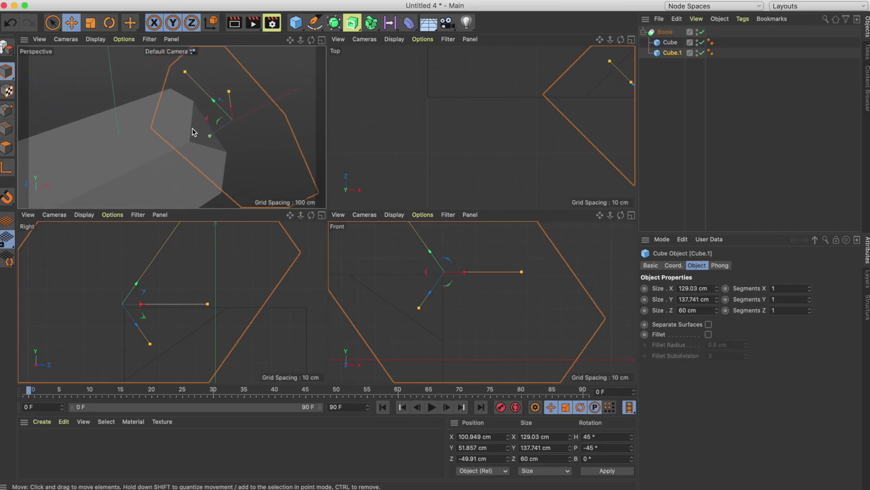
Add a Cylinder scaled to about a third, set its height, and place it in the Boole to cut a round hole
click(295, 27)
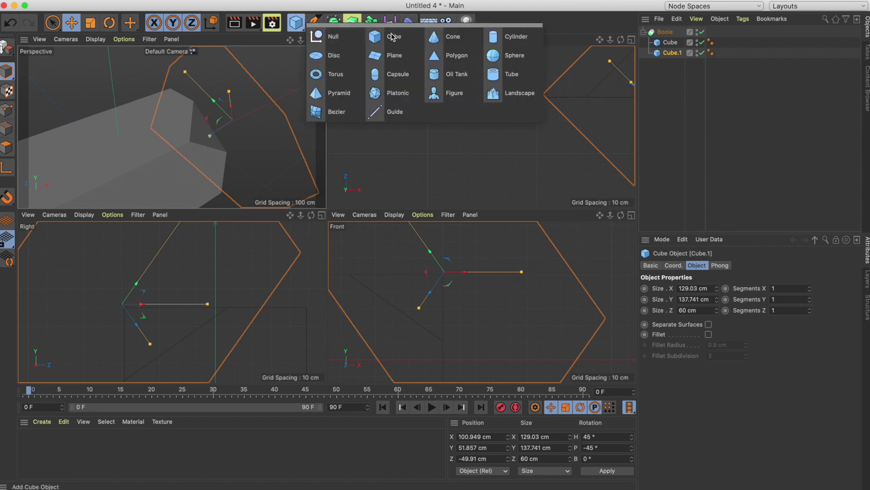
click(517, 37)
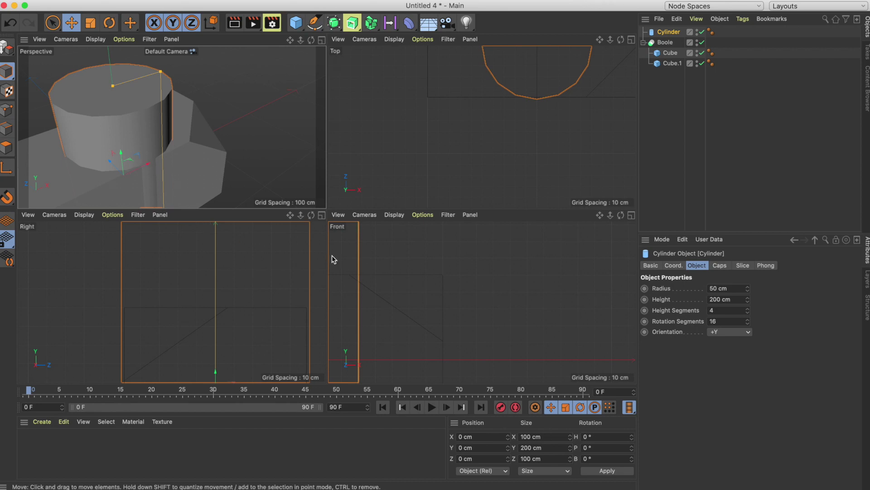
key(t)
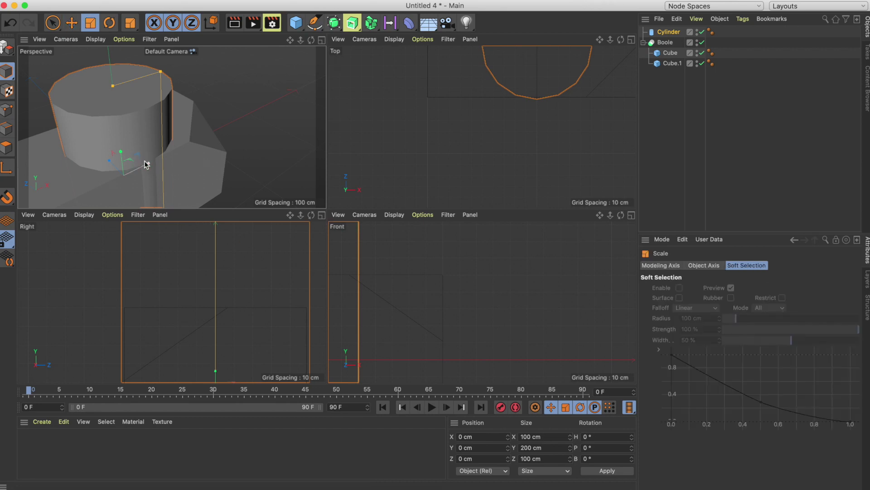
drag(147, 166, 170, 130)
key(e)
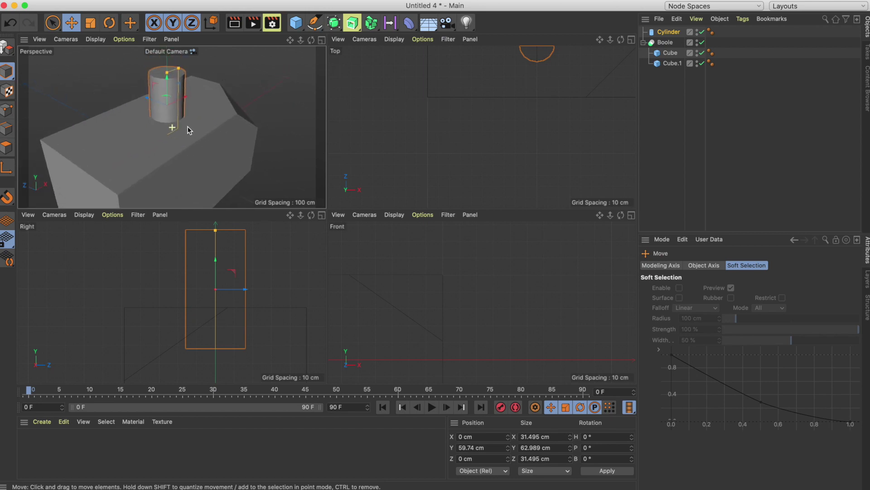
click(322, 40)
alt+drag(392, 166, 343, 183)
mouse_move(327, 135)
mouse_down()
mouse_move(328, 120)
mouse_move(330, 150)
mouse_up()
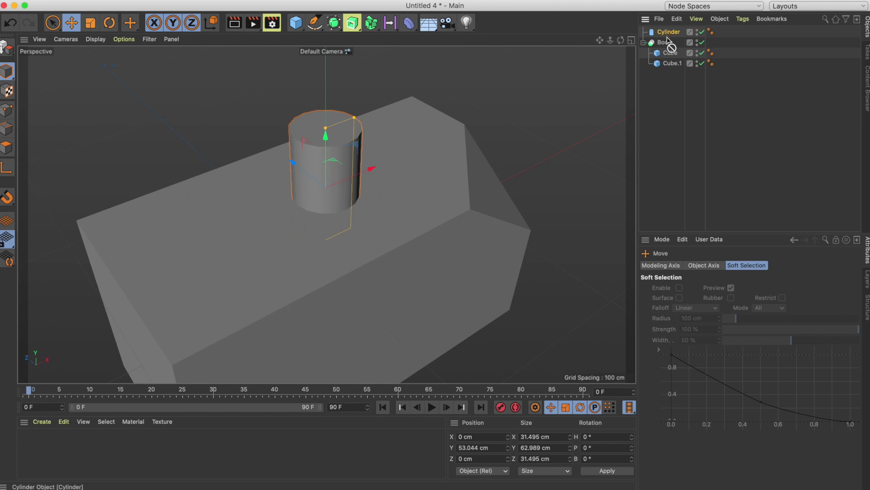
drag(669, 58, 670, 58)
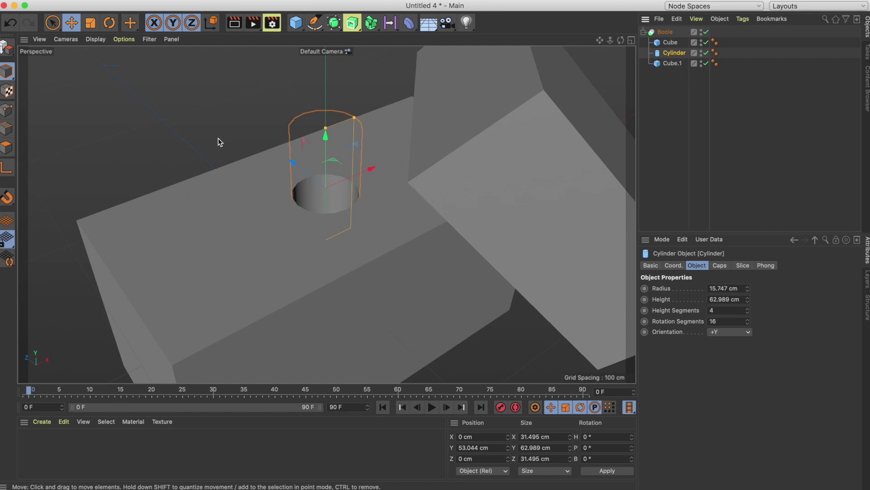
alt+drag(545, 172, 566, 150)
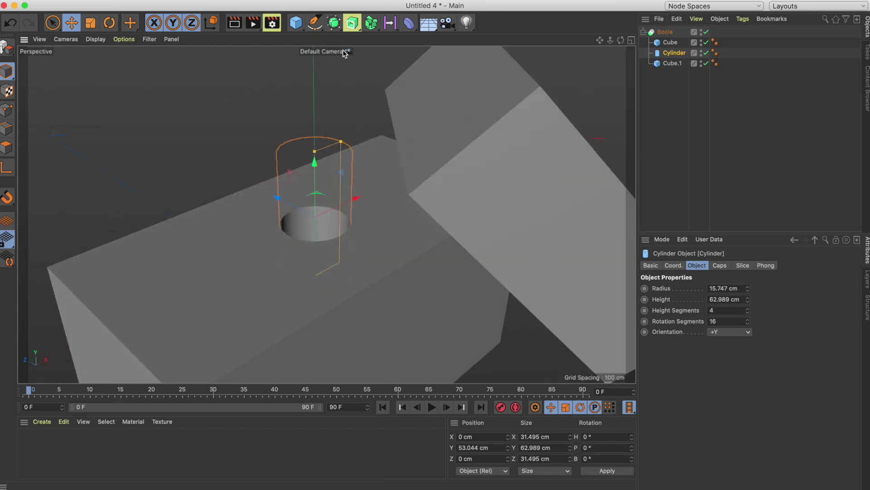
Add a Null under Cube inside the Boole and group the Cylinder and Cube.1 beneath it
click(302, 29)
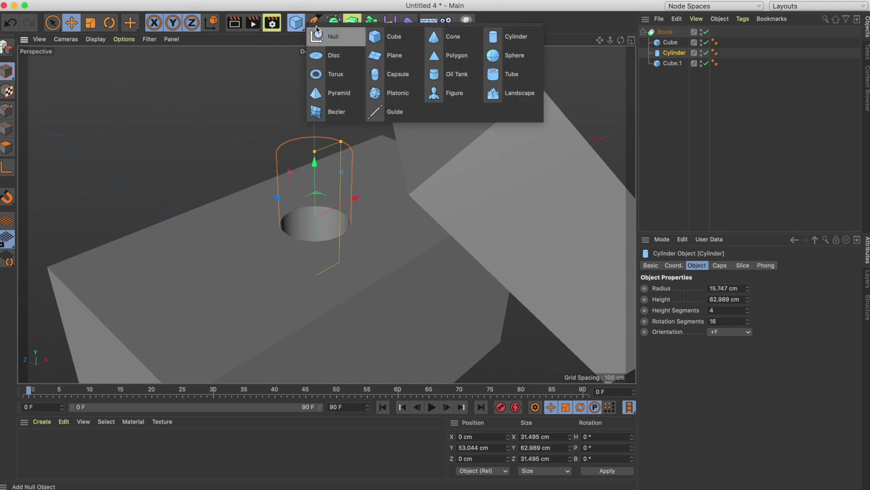
click(330, 36)
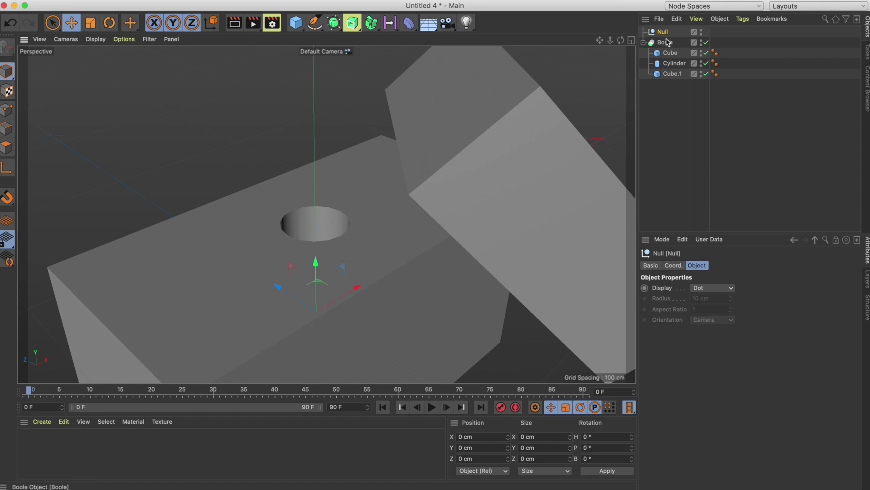
drag(667, 58, 668, 64)
click(669, 65)
shift+click(672, 73)
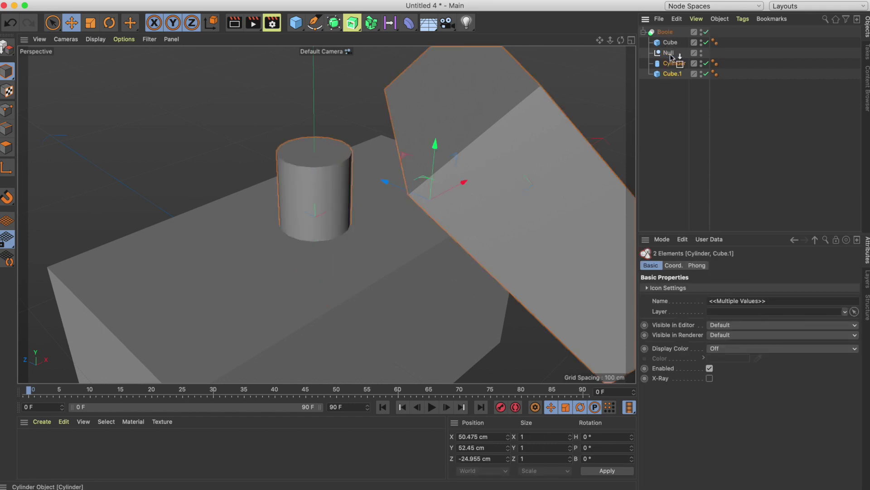
drag(671, 56, 670, 53)
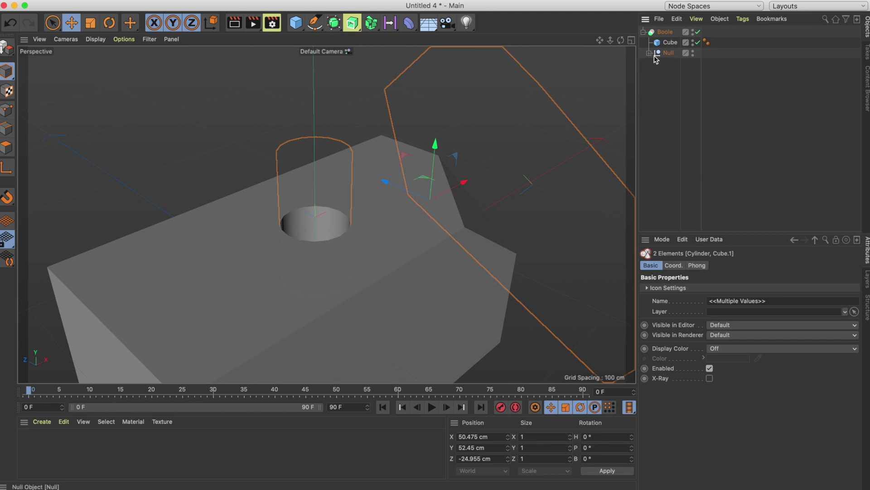
click(650, 53)
click(650, 53)
mouse_move(460, 206)
alt+mouse_down()
mouse_move(495, 195)
mouse_move(485, 237)
mouse_move(387, 178)
mouse_move(457, 228)
mouse_move(393, 235)
mouse_move(450, 200)
alt+mouse_up()
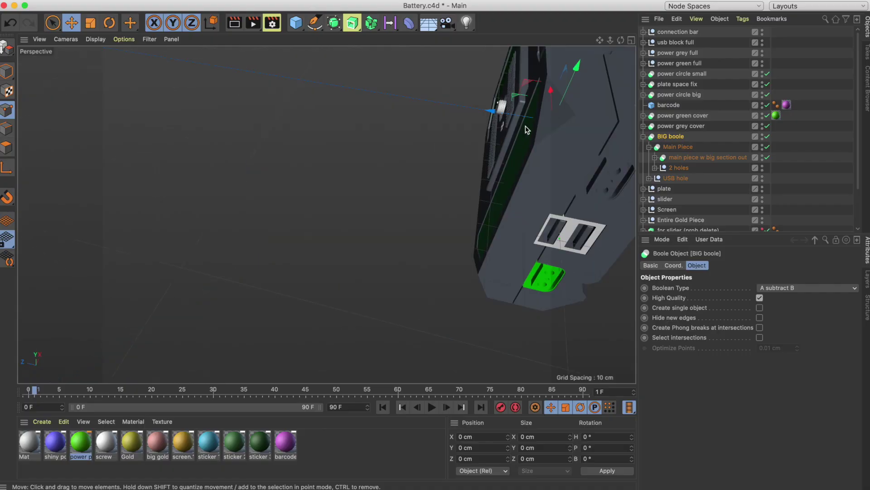
Orbit the Battery.c4d perspective view to see the battery model from the side
middle_drag(525, 126, 309, 187)
alt+drag(309, 187, 397, 155)
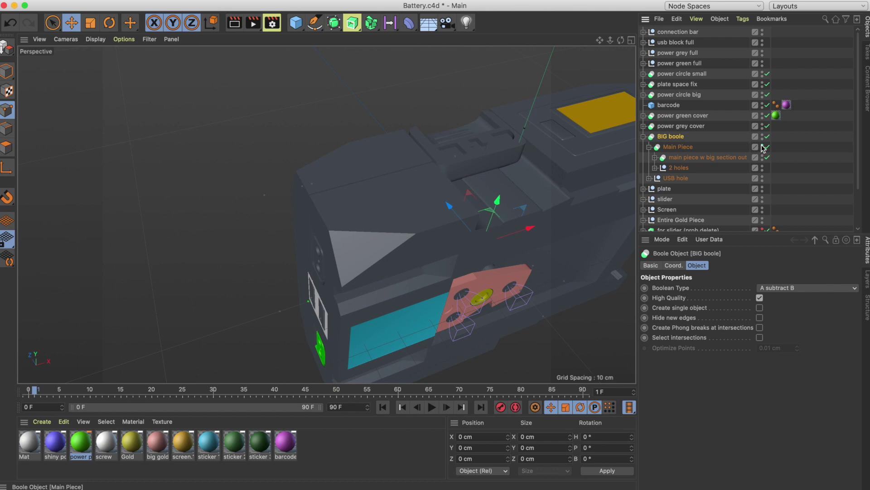
alt+drag(390, 190, 554, 128)
alt+middle_drag(554, 129, 393, 140)
alt+drag(393, 140, 424, 142)
scroll(425, 140, up, 3)
alt+middle_drag(426, 141, 335, 205)
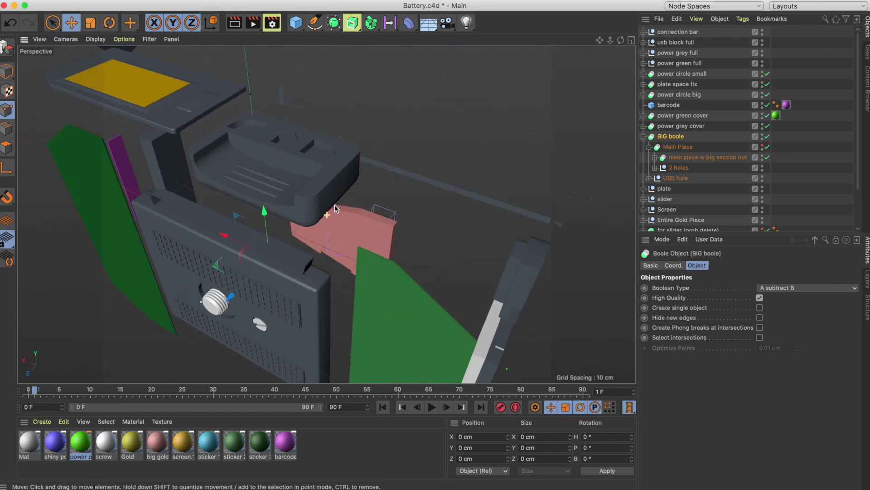
mouse_move(275, 193)
alt+mouse_down()
mouse_move(320, 191)
mouse_move(279, 193)
alt+mouse_up()
alt+right_drag(279, 194, 301, 192)
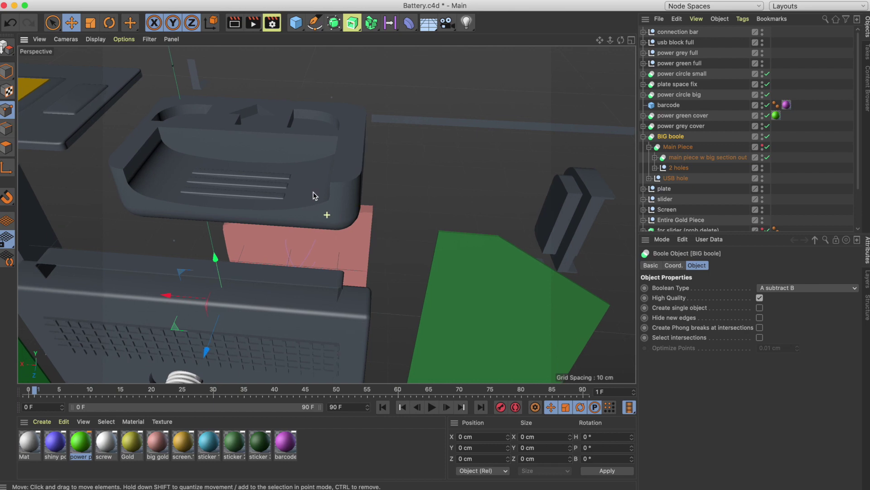
alt+middle_drag(327, 215, 380, 165)
alt+drag(380, 164, 445, 146)
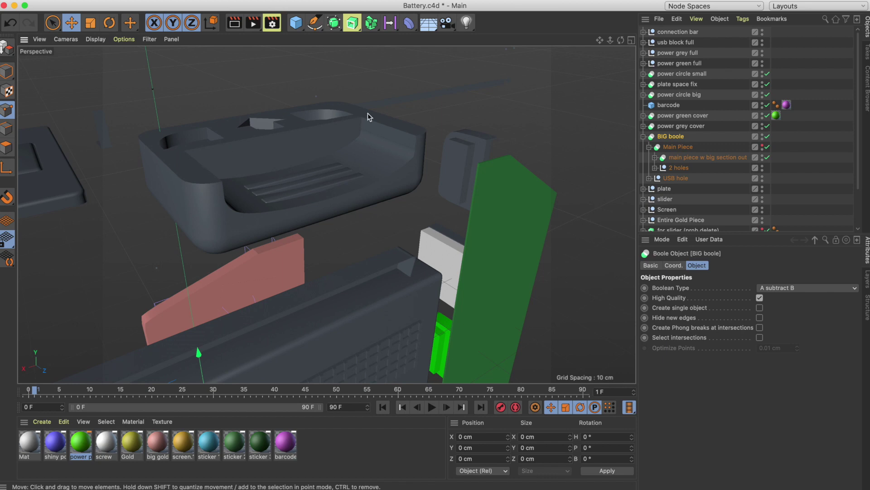
scroll(290, 195, up, 10)
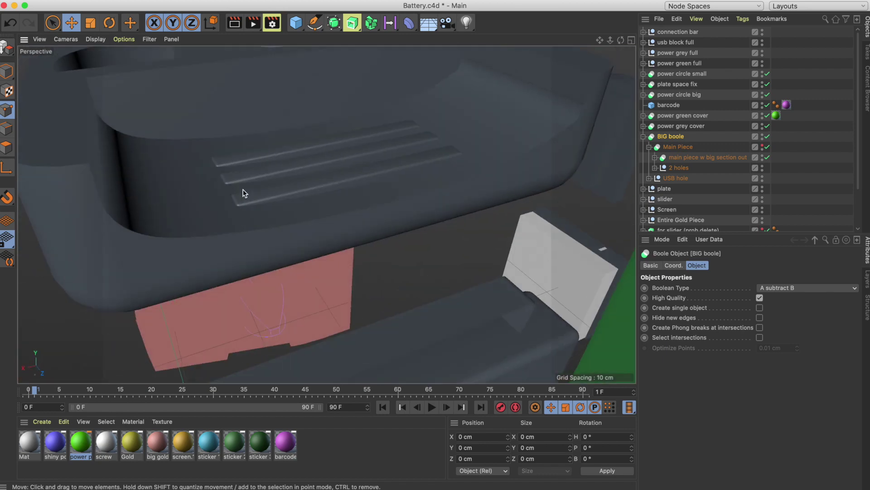
alt+middle_drag(243, 190, 340, 270)
alt+drag(251, 173, 265, 197)
alt+drag(327, 215, 339, 153)
scroll(328, 249, up, 5)
alt+drag(363, 258, 344, 195)
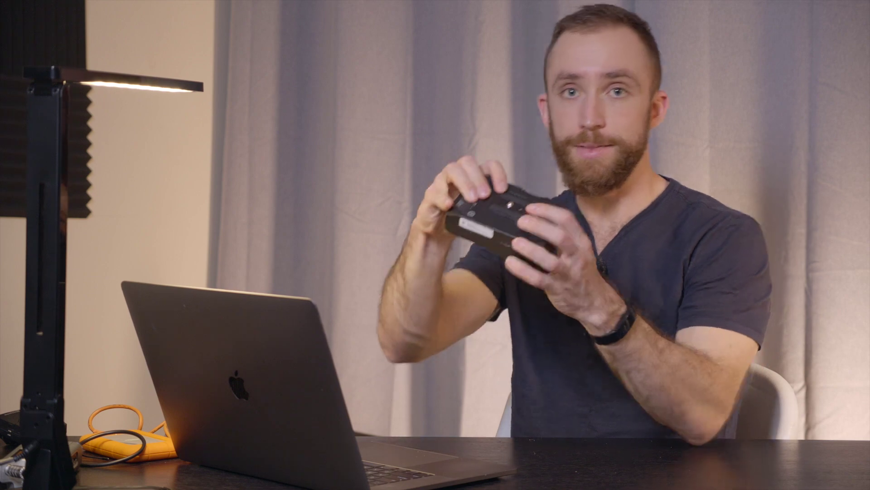